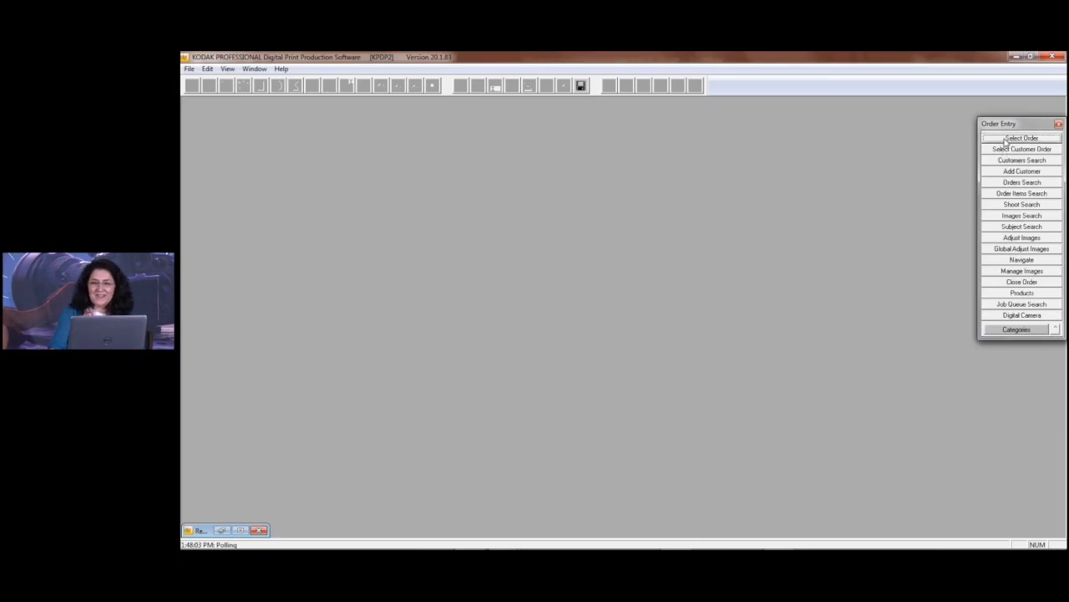
pyautogui.write('s')
pyautogui.press('Return')
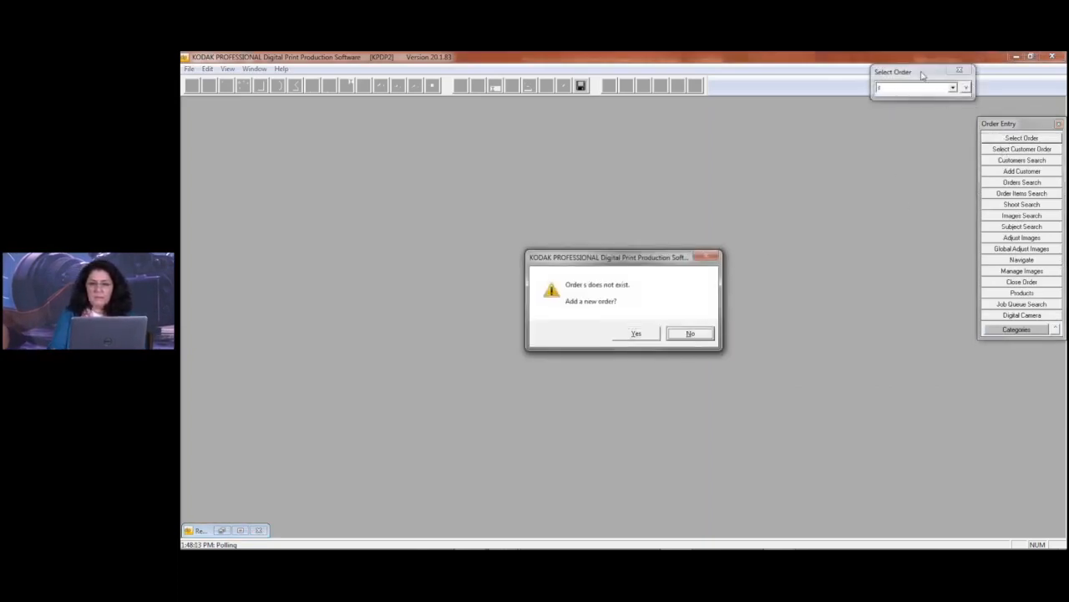
pyautogui.click(692, 334)
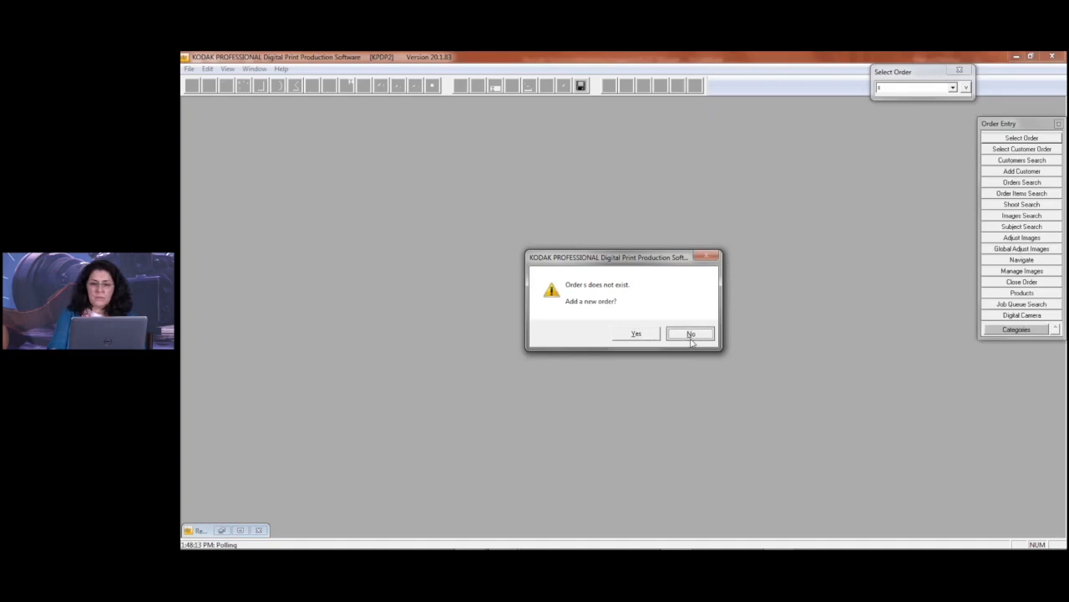
# - Load the order SampleOrder from the list of existing orders
pyautogui.click(952, 88)
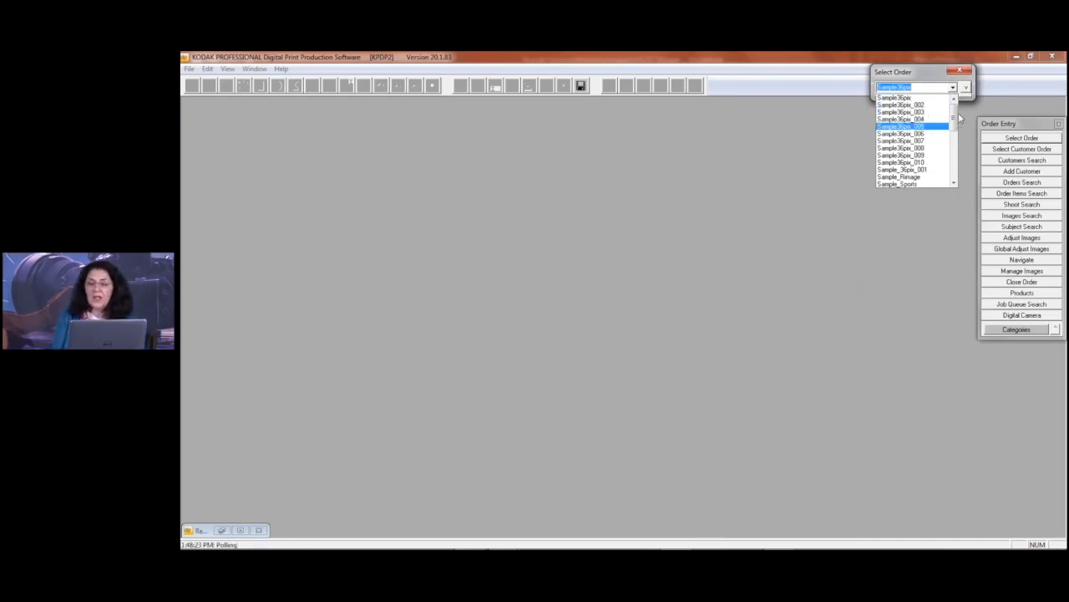
pyautogui.moveTo(956, 118); pyautogui.dragTo(957, 141)
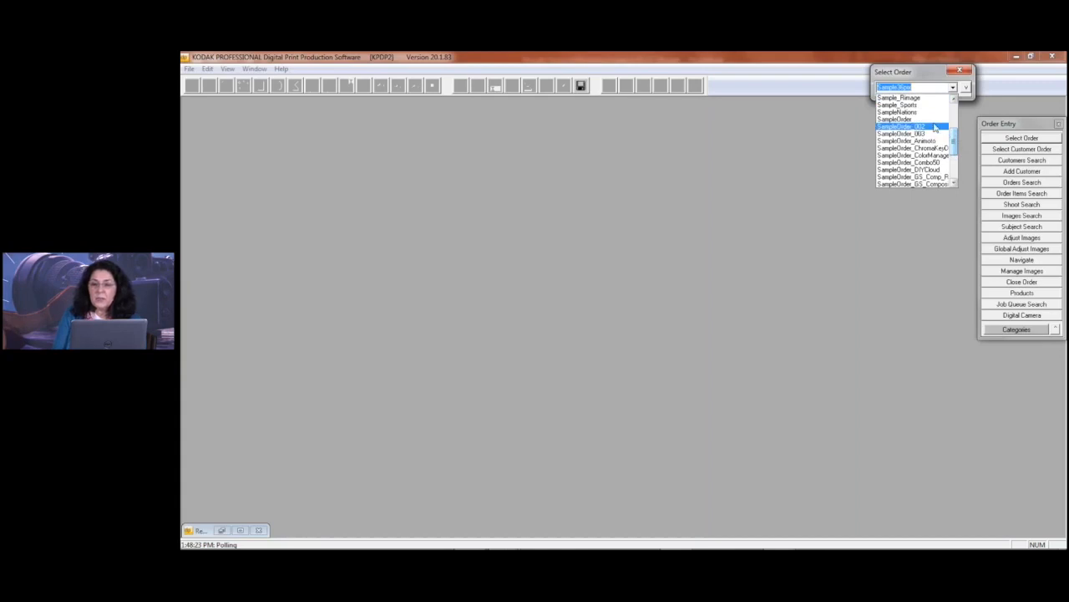
pyautogui.click(917, 119)
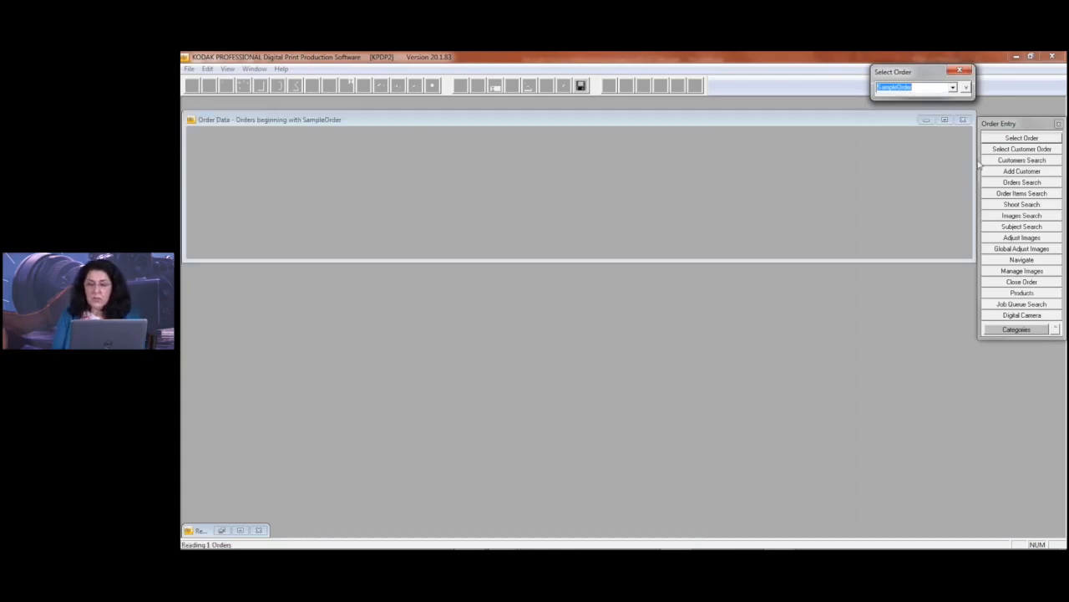
# - Open Export Images for SampleOrder and display its destination settings
pyautogui.click(966, 87)
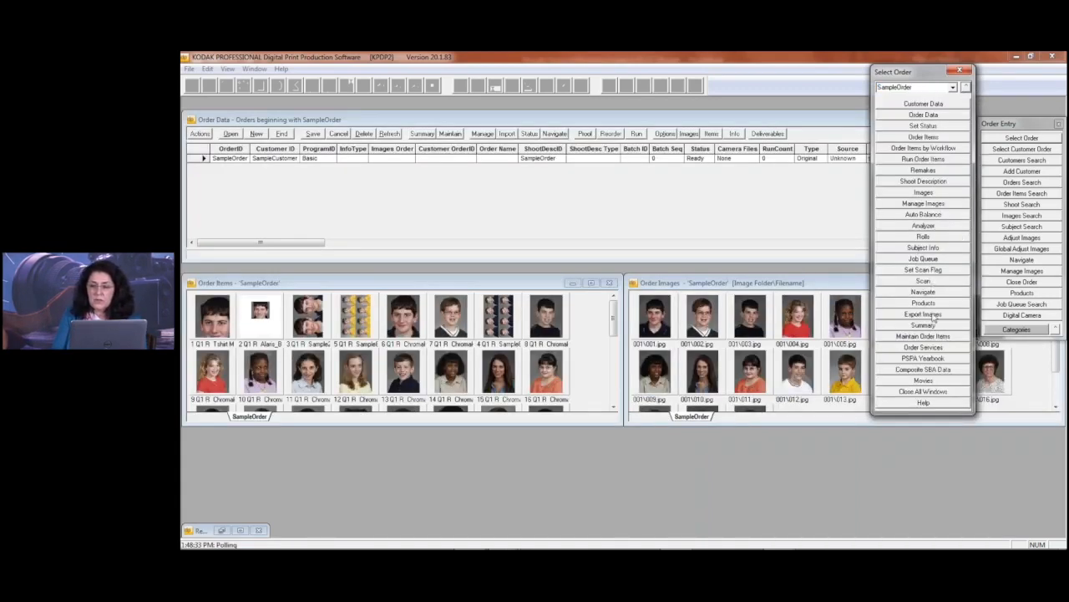
pyautogui.click(930, 314)
pyautogui.click(966, 87)
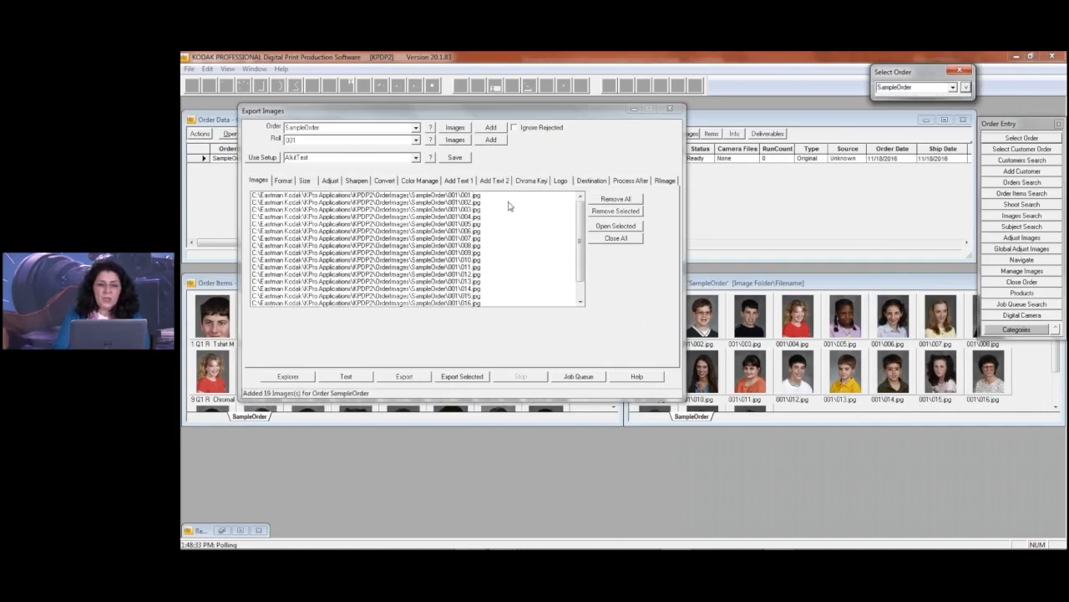
pyautogui.click(592, 182)
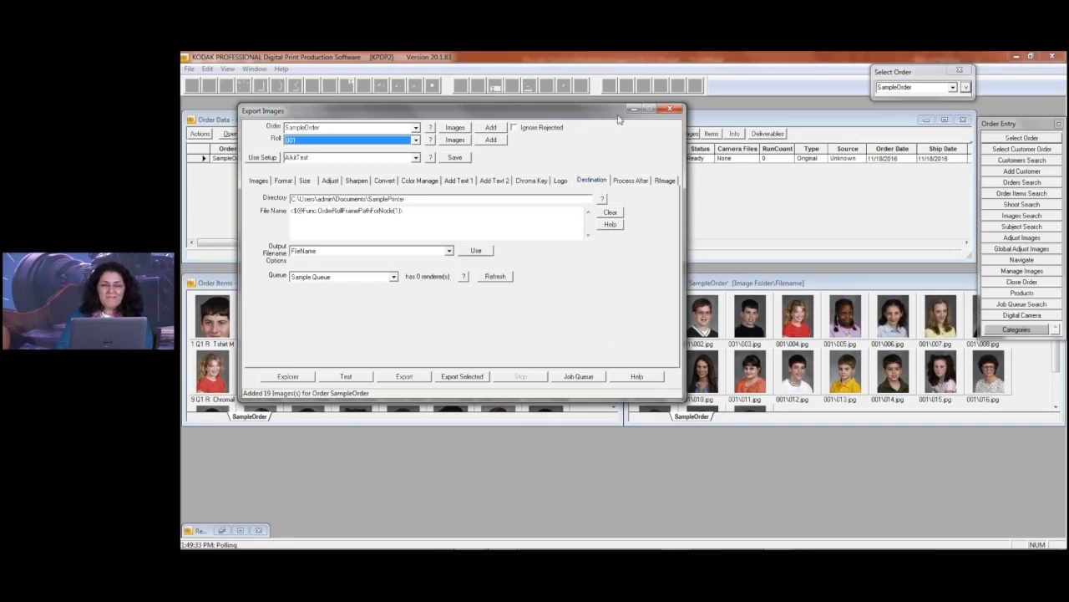
pyautogui.moveTo(600, 117)
pyautogui.mouseDown()
pyautogui.moveTo(607, 127)
pyautogui.moveTo(620, 117)
pyautogui.mouseUp()
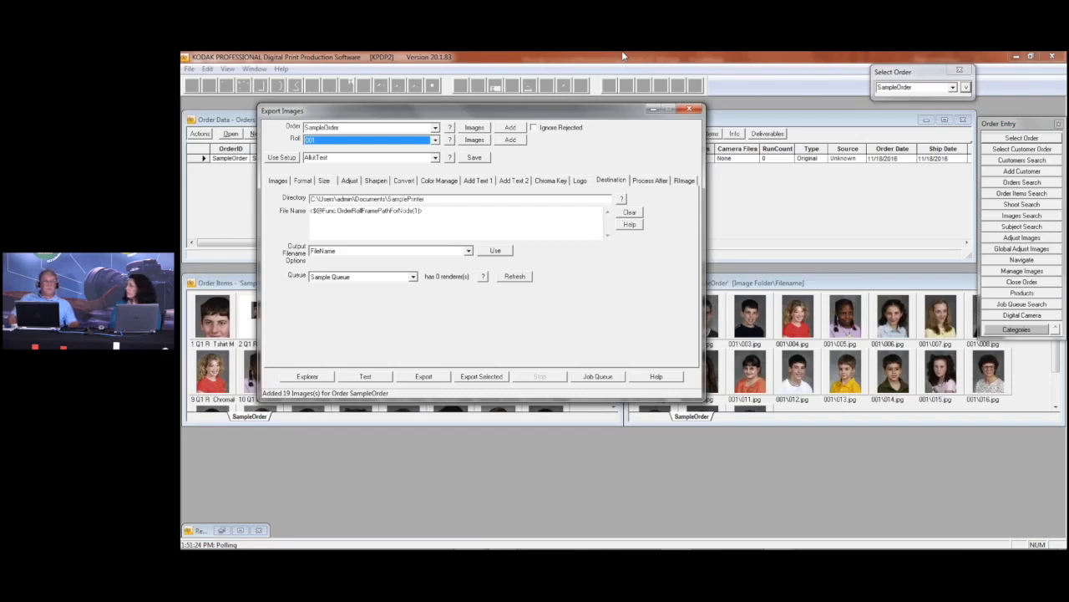
# - Examine the export file type choices, keeping EXIF, and display the export's color management settings
pyautogui.click(302, 180)
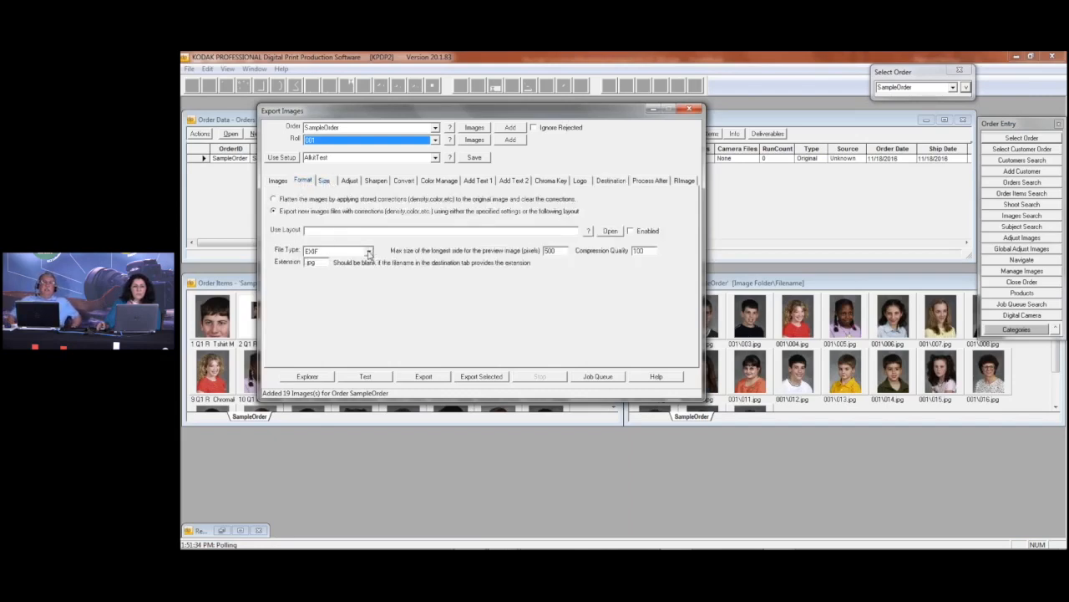
pyautogui.click(371, 251)
pyautogui.click(323, 276)
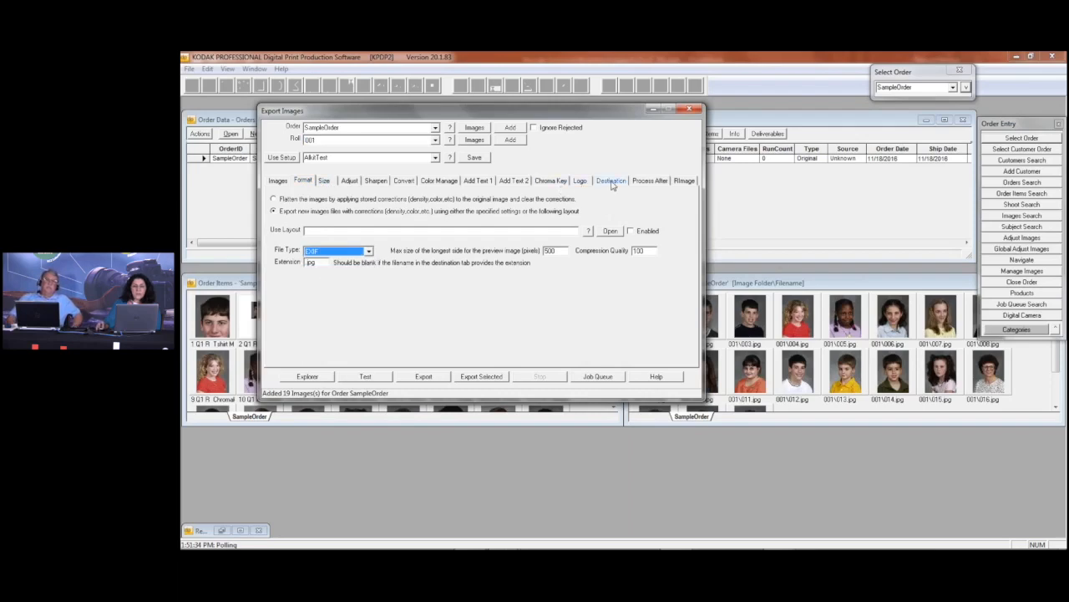
pyautogui.click(435, 183)
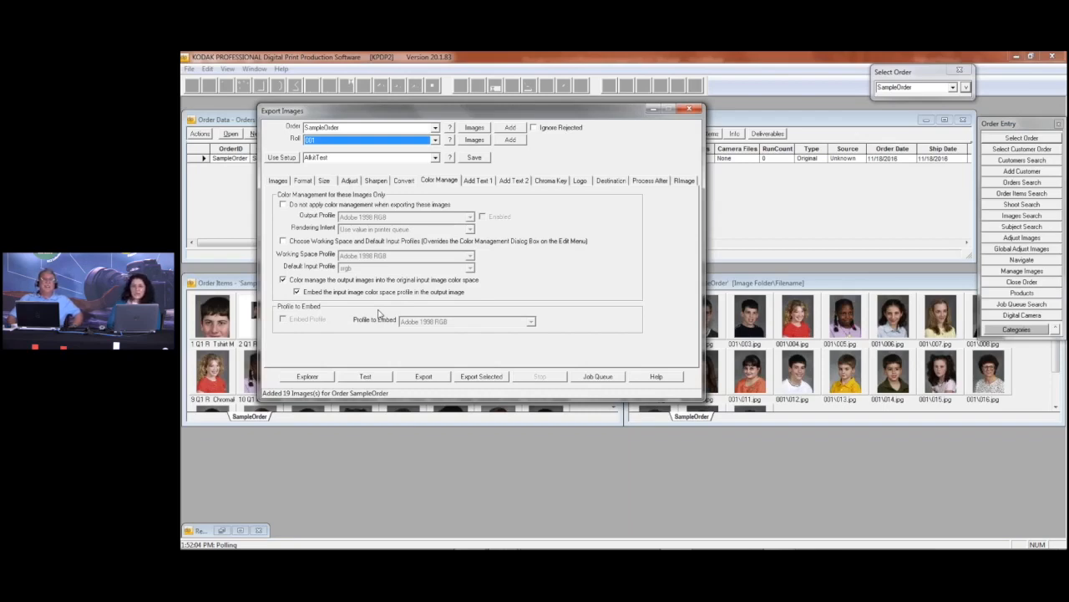
# - Look at the preview detail preferences for layouts and jobs, and close the Export Images window
pyautogui.click(227, 71)
pyautogui.moveTo(259, 147)
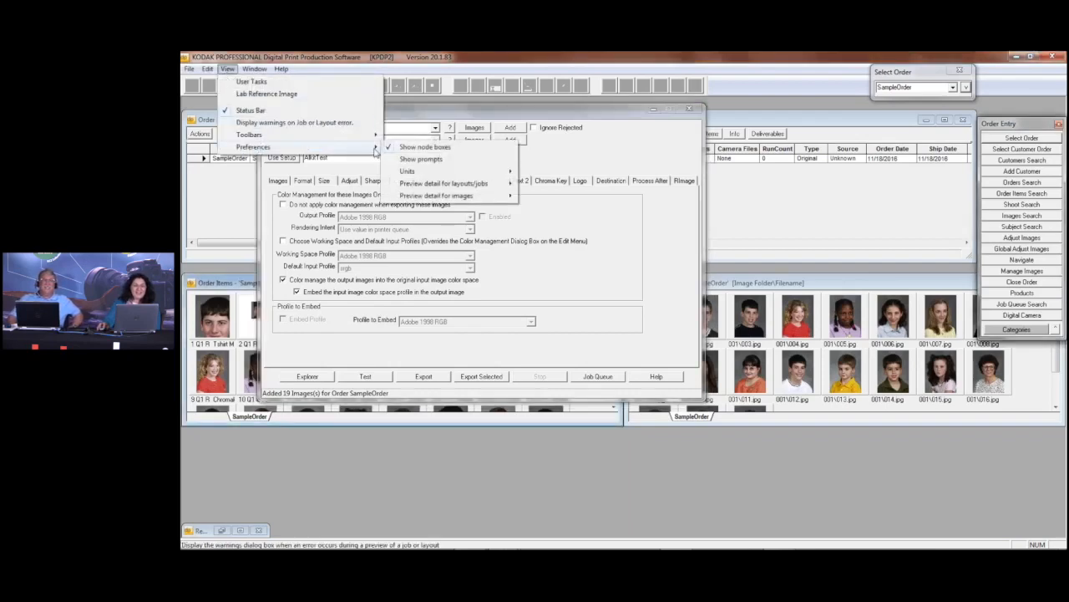
pyautogui.moveTo(473, 186)
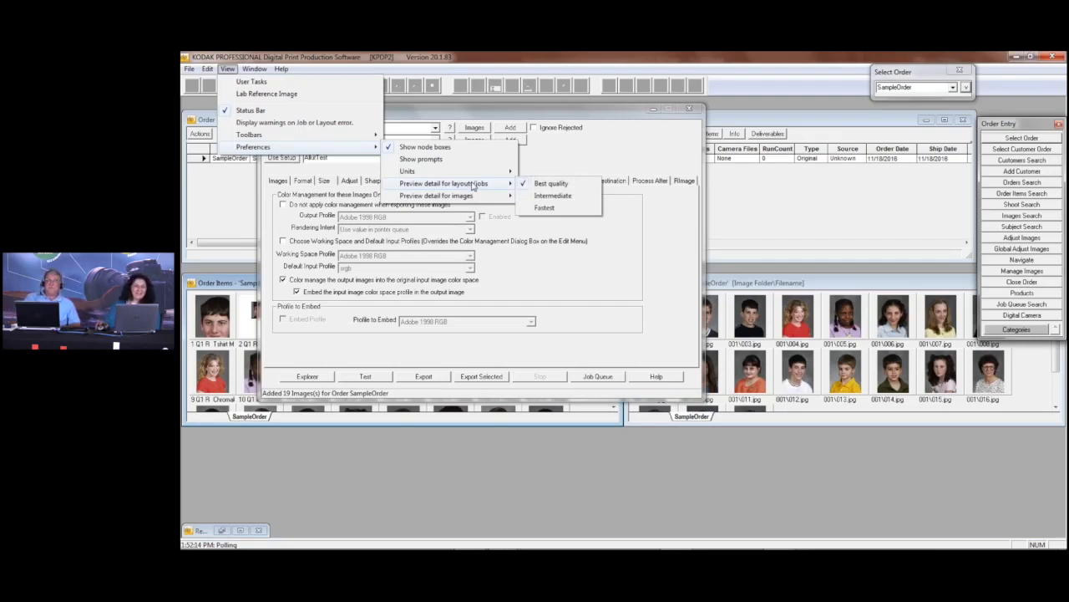
pyautogui.click(374, 70)
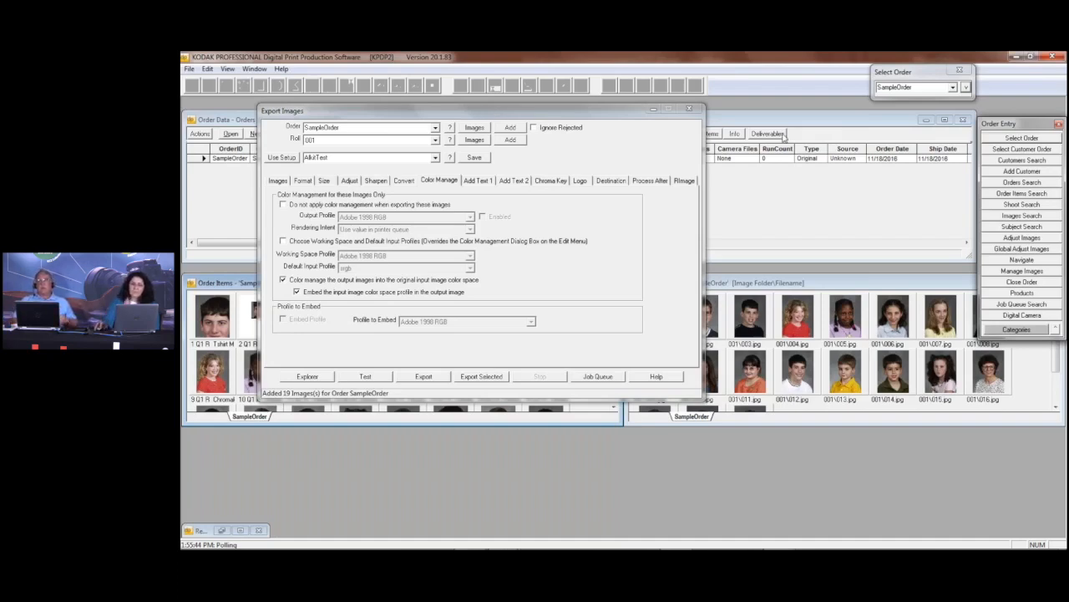
pyautogui.click(690, 110)
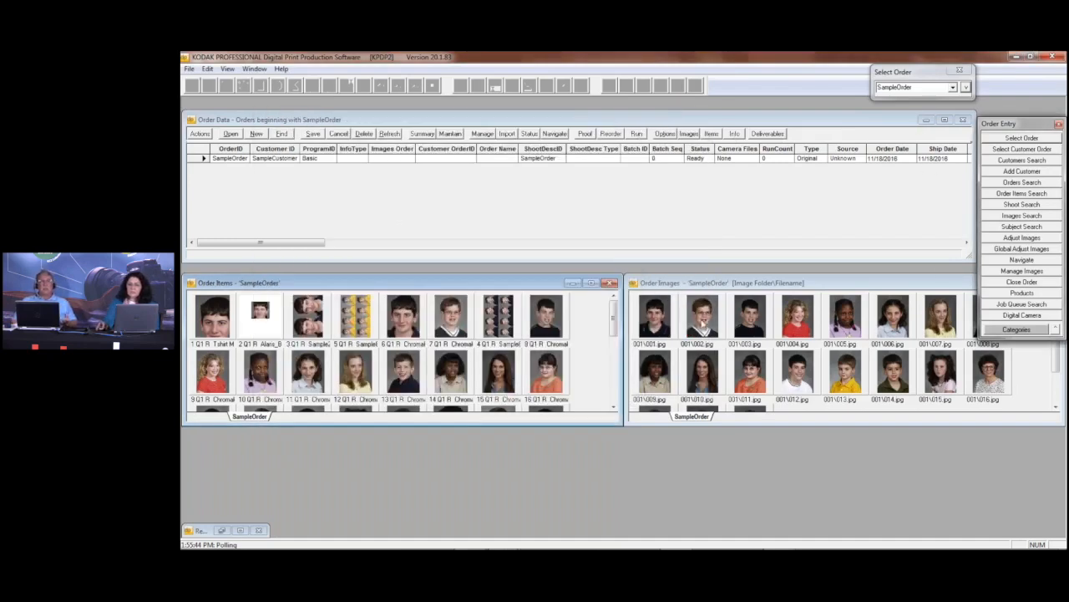
# - View the Head Alignment and Group Balance window for order image 002.jpg and close it
pyautogui.rightClick(703, 324)
pyautogui.moveTo(769, 280)
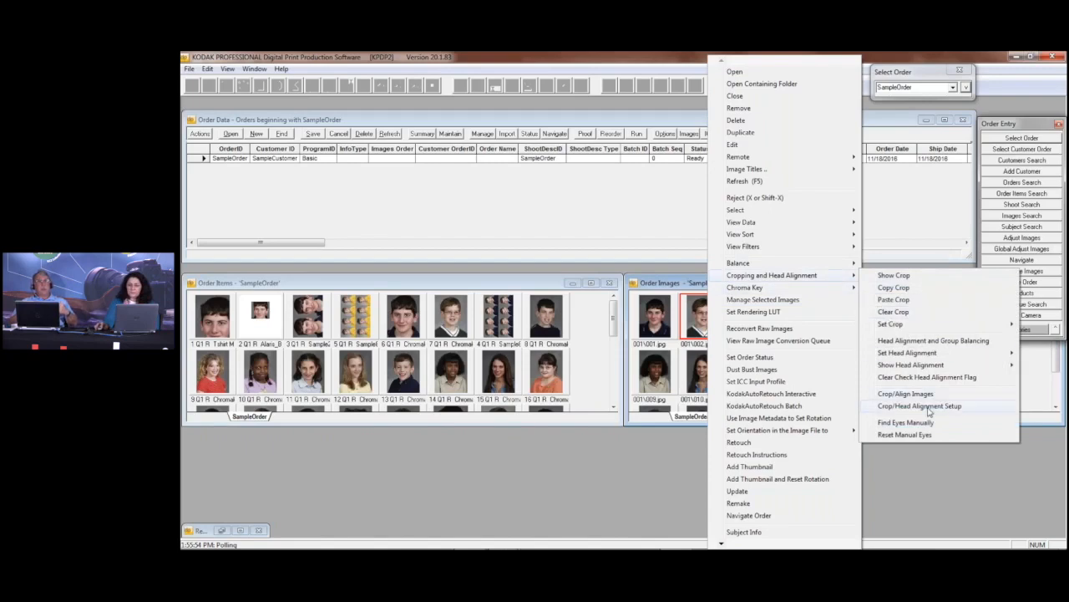
pyautogui.click(931, 341)
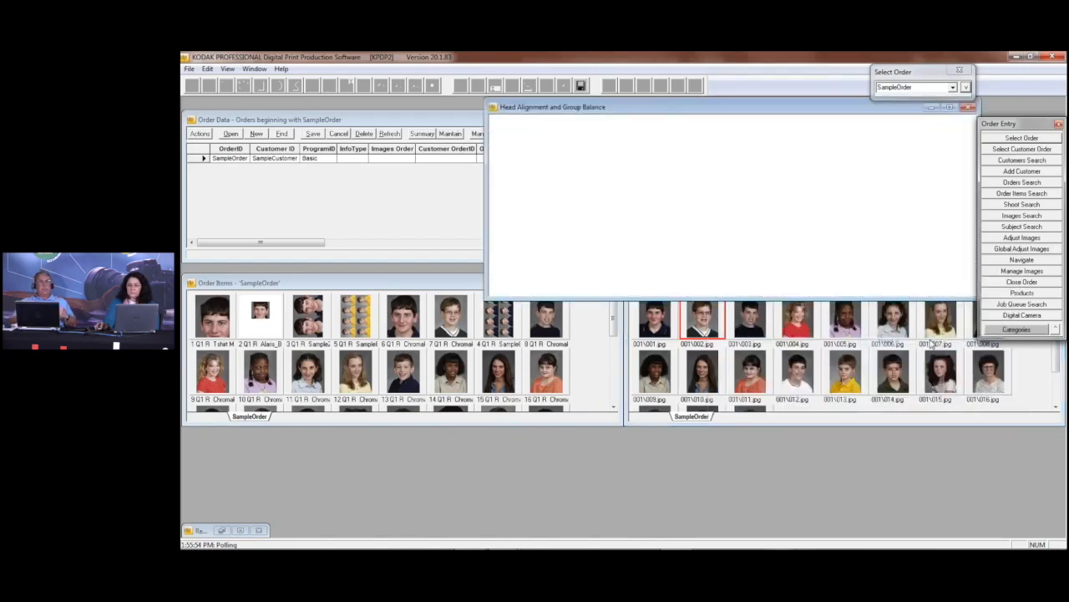
pyautogui.moveTo(721, 112); pyautogui.dragTo(672, 132)
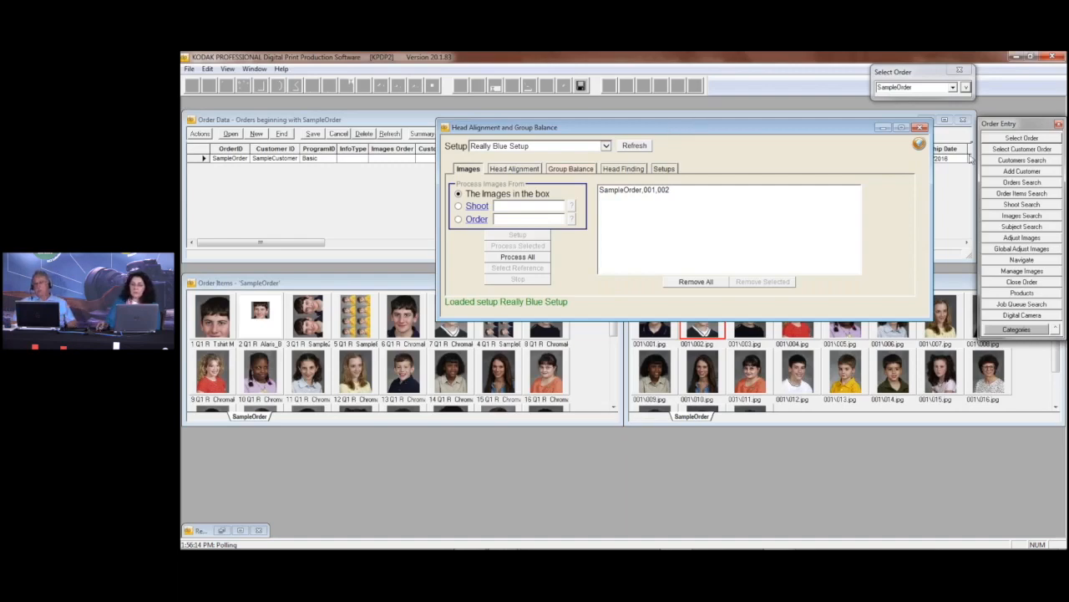
pyautogui.click(921, 129)
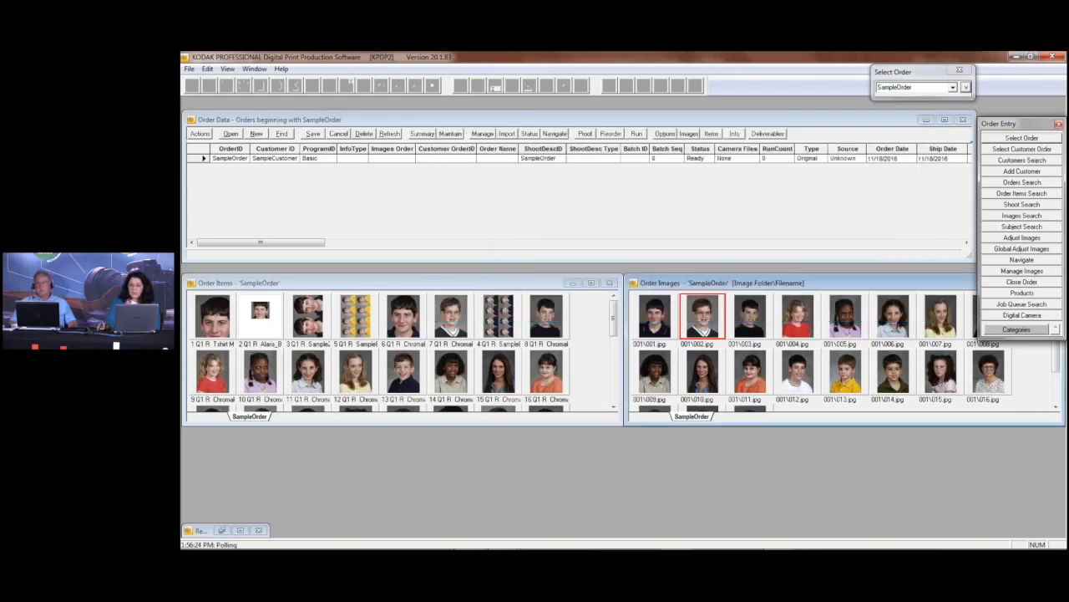
# - Examine the auto balance preference choices in Adjust Images and close the window
pyautogui.click(1043, 241)
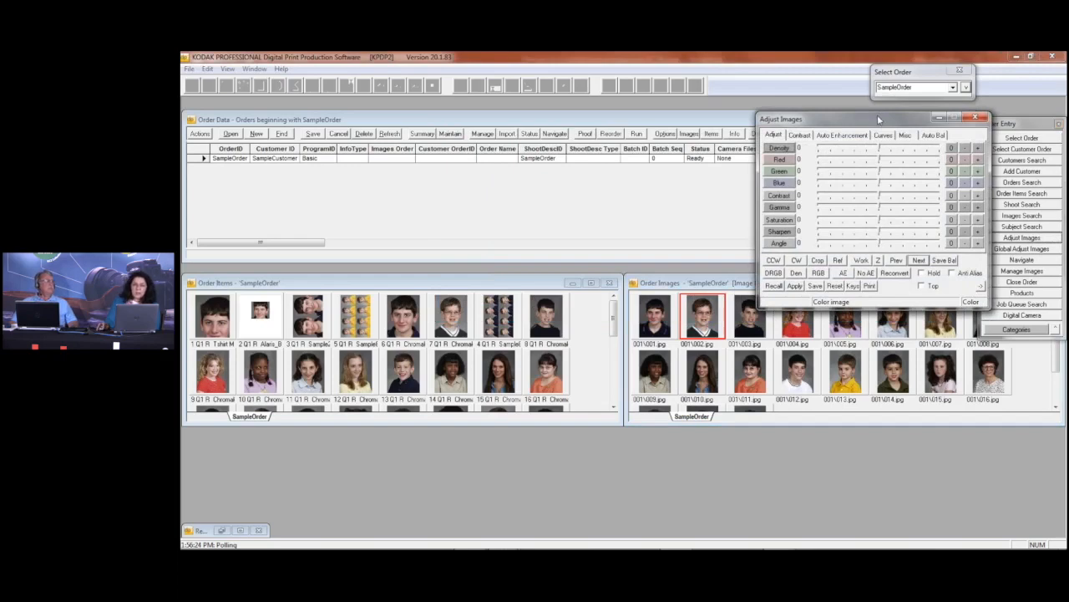
pyautogui.moveTo(878, 118); pyautogui.dragTo(651, 123)
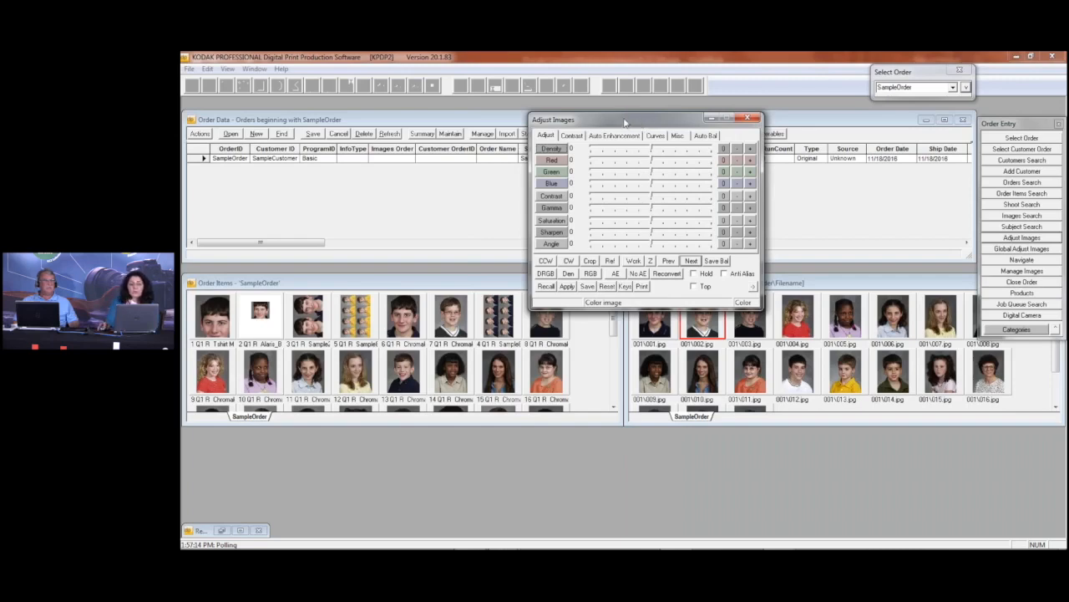
pyautogui.click(706, 135)
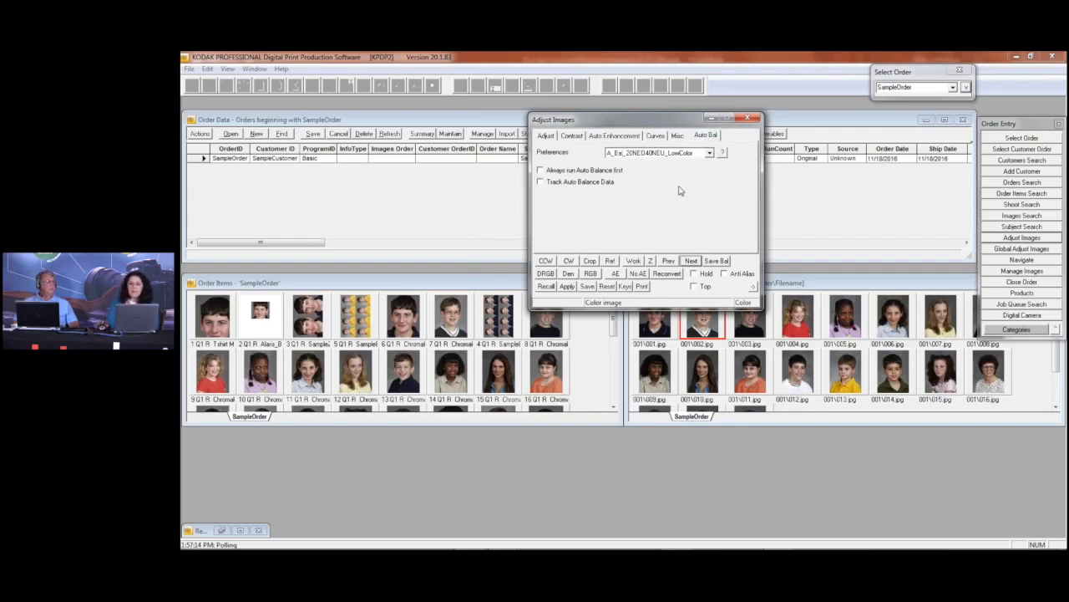
pyautogui.click(709, 153)
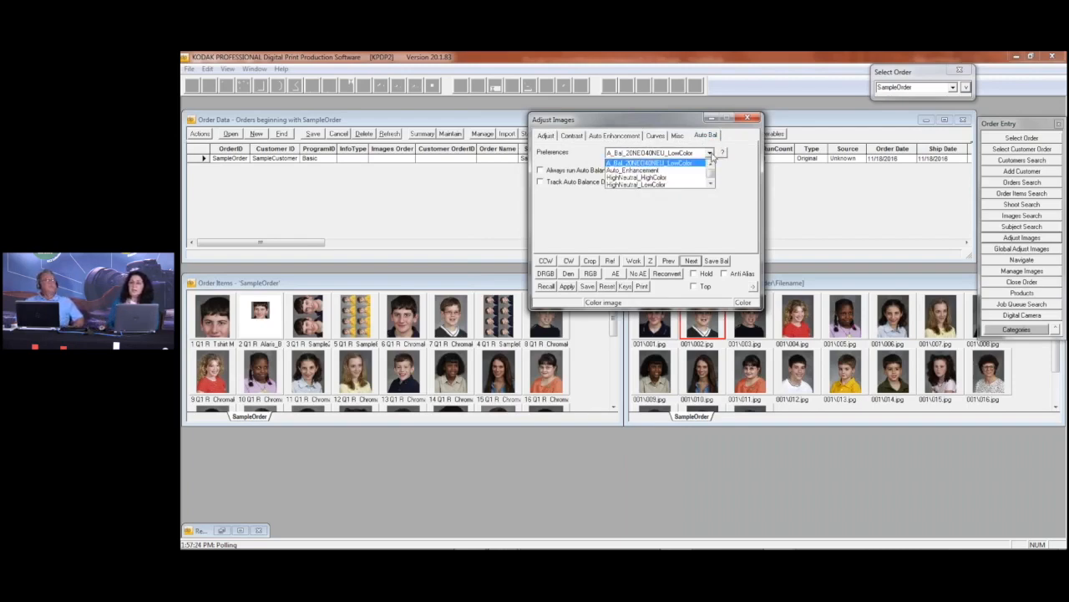
pyautogui.click(735, 171)
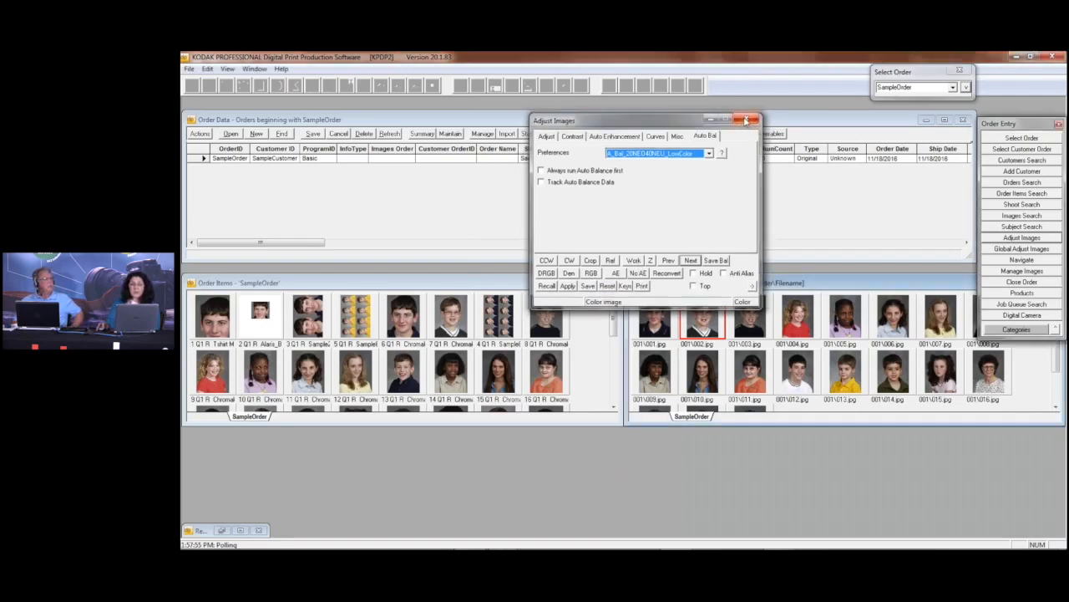
pyautogui.click(746, 122)
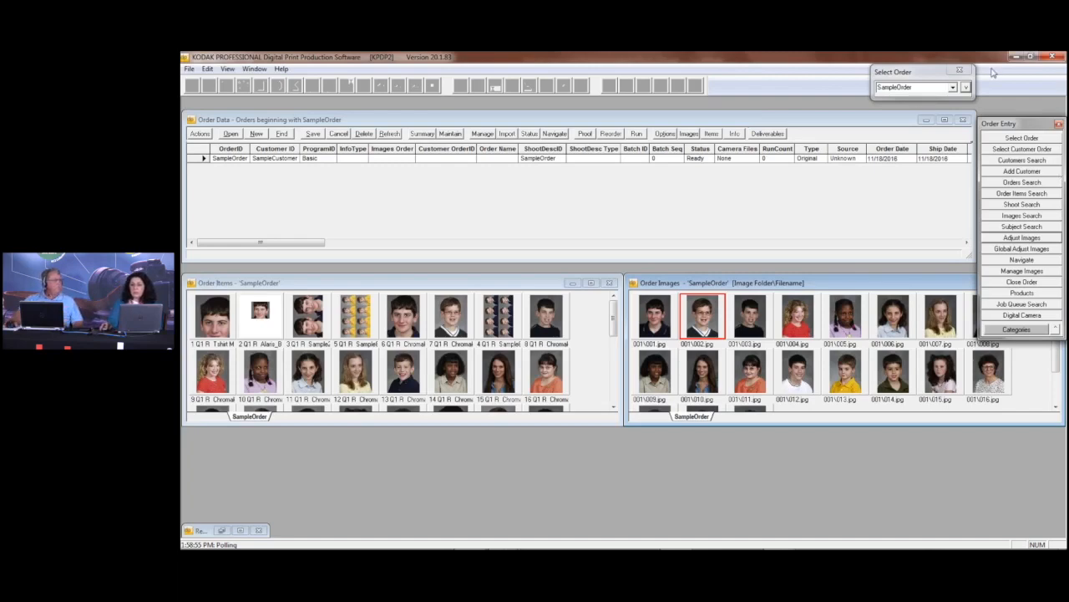
# - Open the printer queue data and bring the shadow, midtone and highlight contrast columns into view
pyautogui.click(1039, 334)
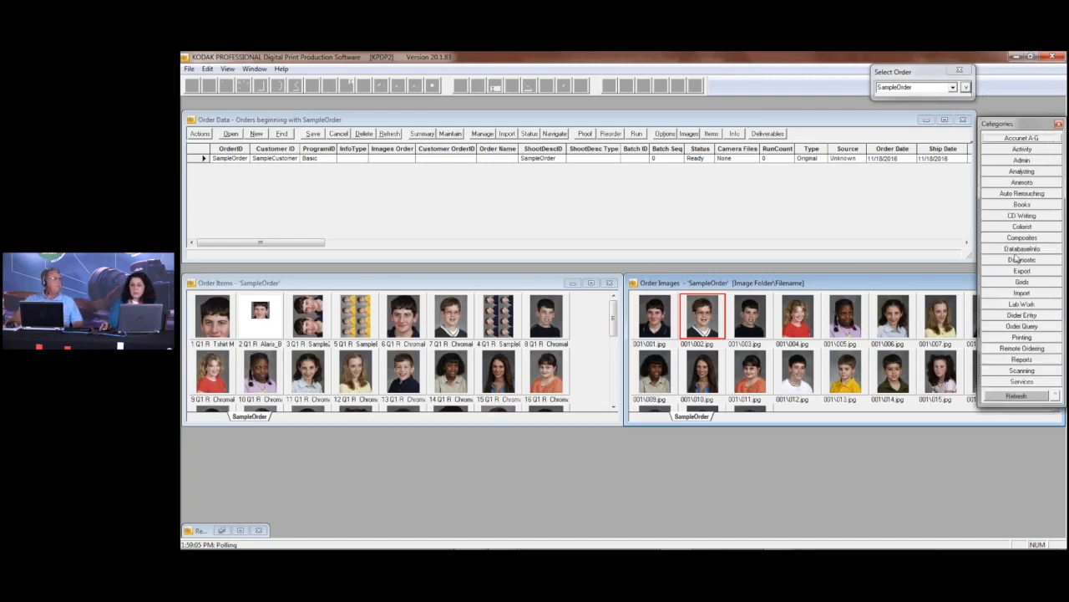
pyautogui.click(1033, 341)
pyautogui.click(1021, 182)
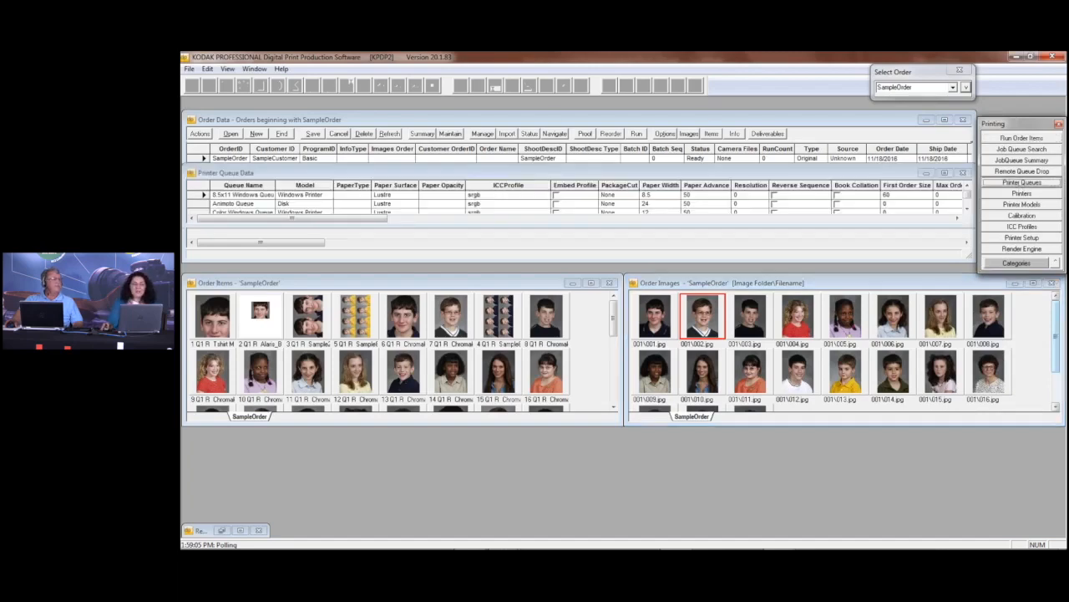
pyautogui.moveTo(291, 219); pyautogui.dragTo(850, 248)
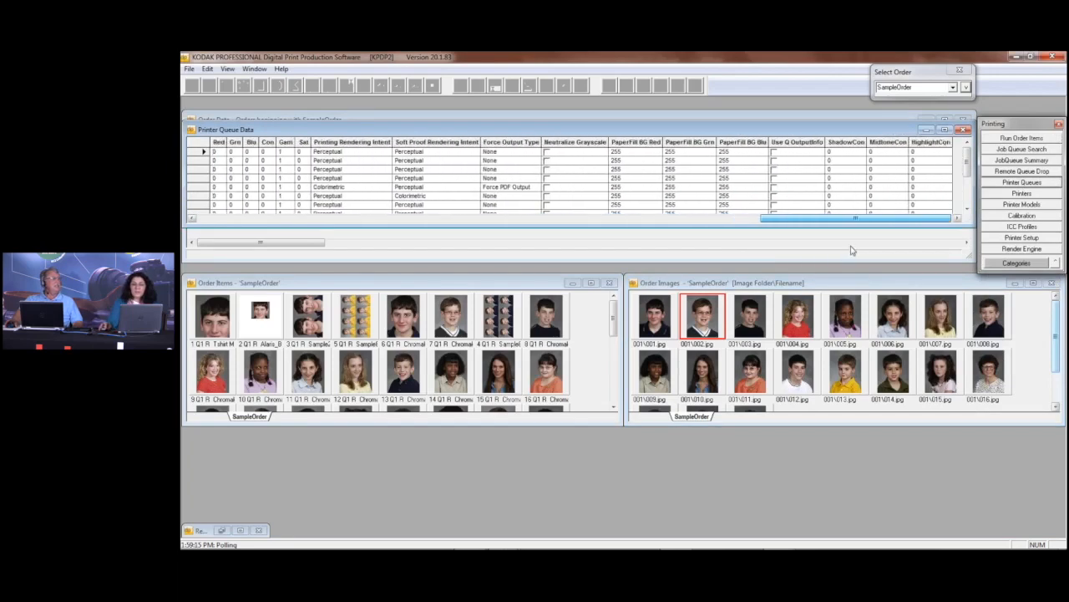
# - Step the first printer queue's ShadowCon value up and back down to 0
pyautogui.click(859, 144)
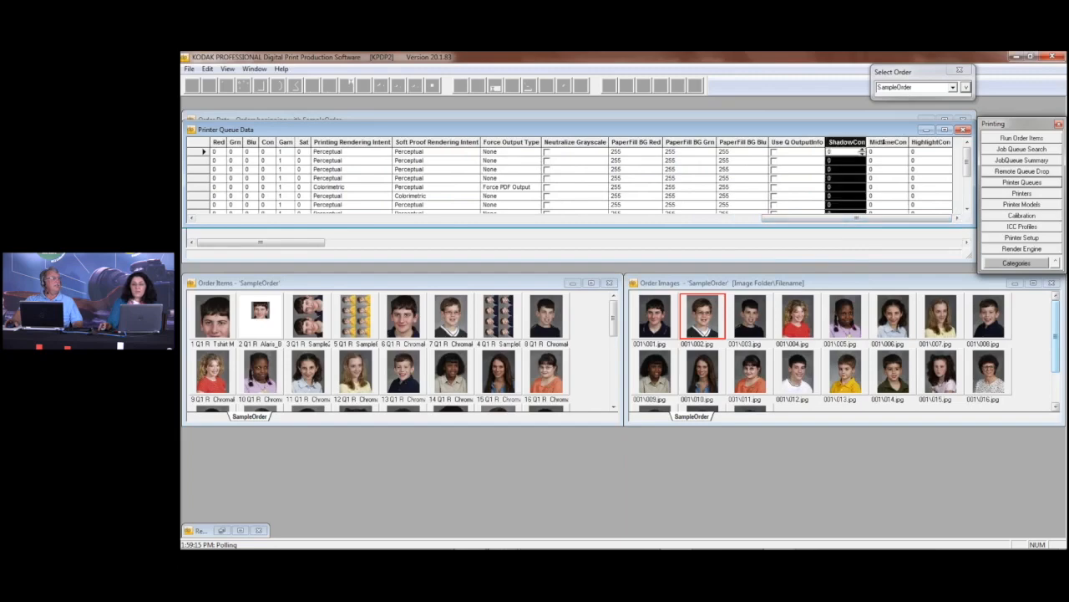
pyautogui.press('Right')
pyautogui.press('Right')
pyautogui.click(843, 151)
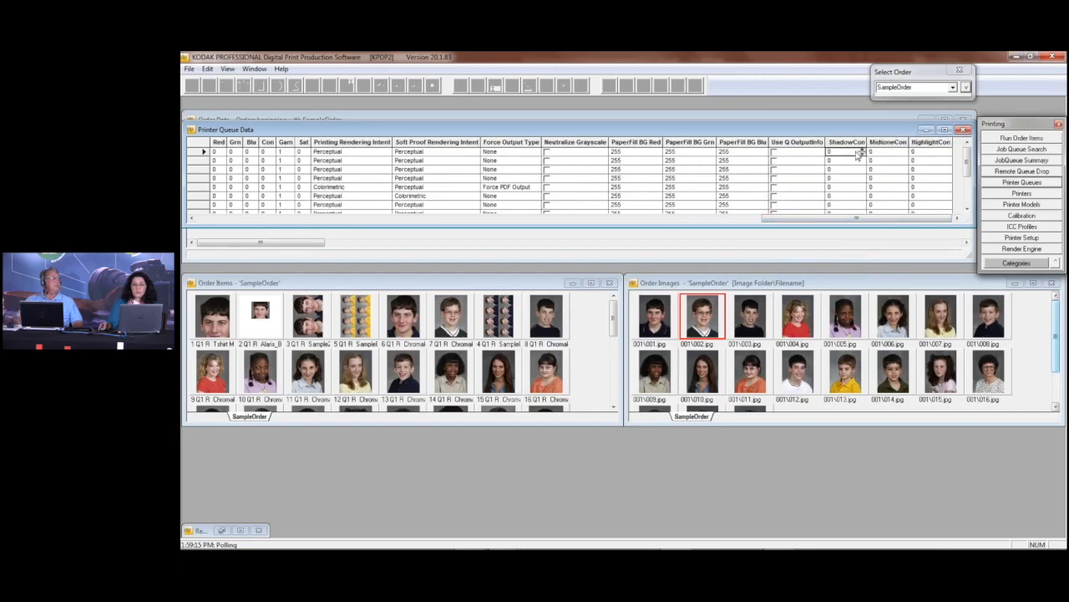
pyautogui.click(863, 149)
pyautogui.click(863, 154)
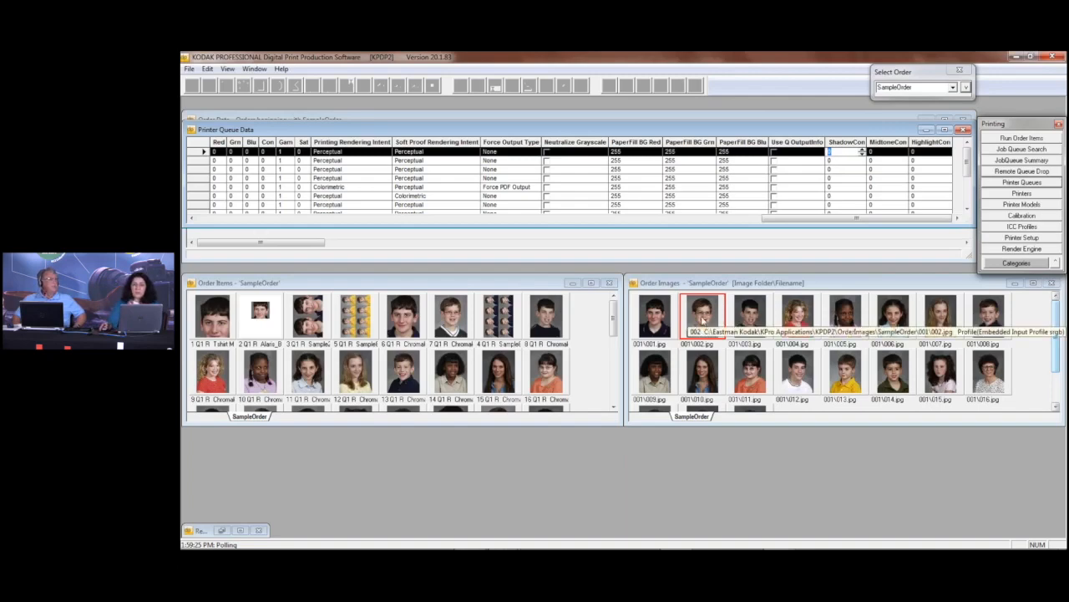
# - Open order image 002.jpg at preview size and bring up Adjust Images for it
pyautogui.doubleClick(702, 317)
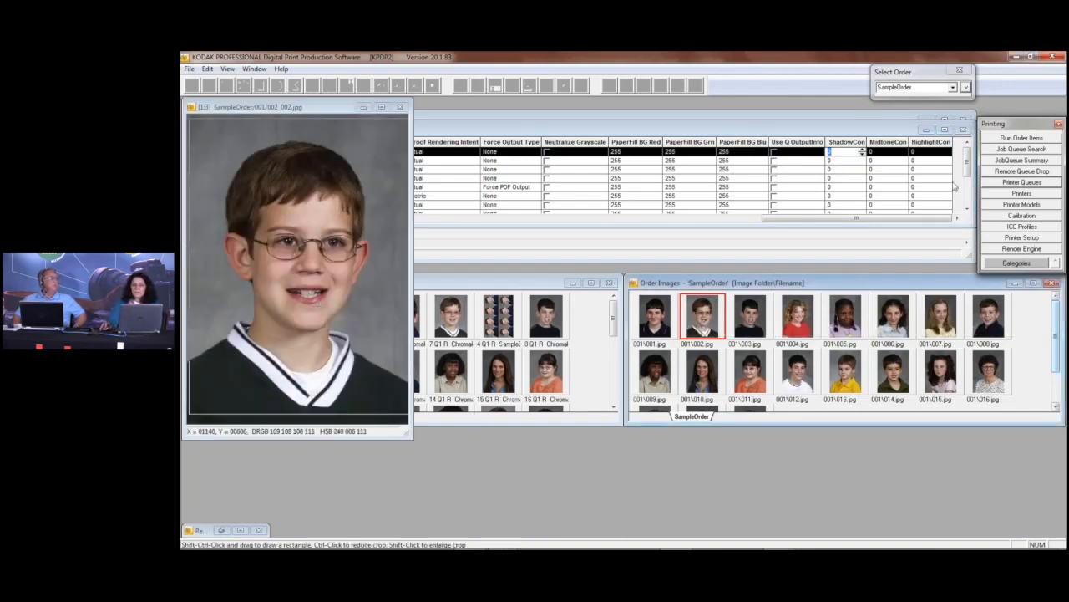
pyautogui.click(1029, 264)
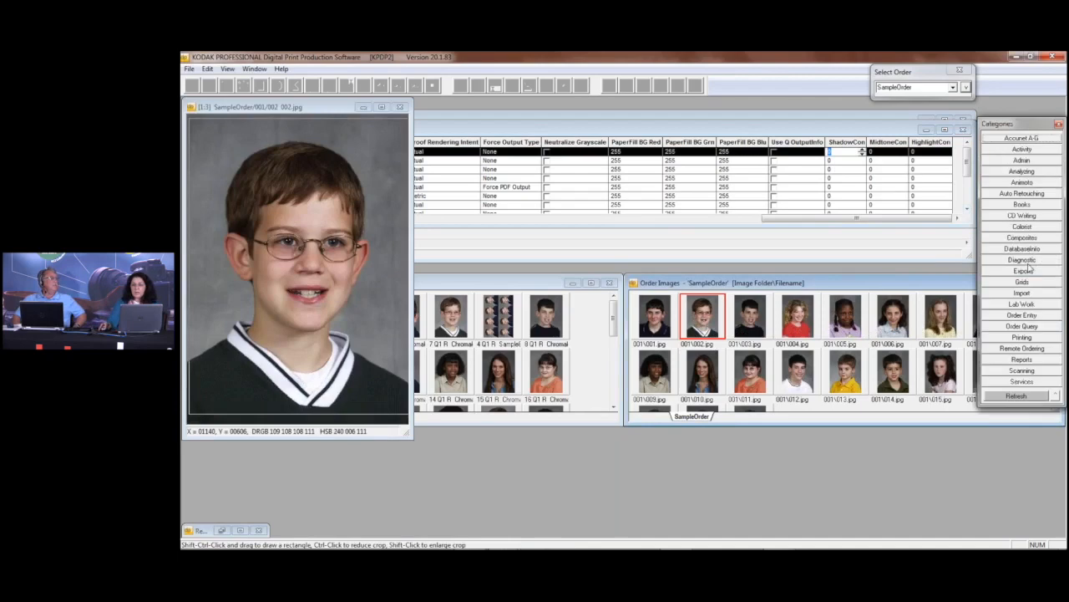
pyautogui.click(1038, 315)
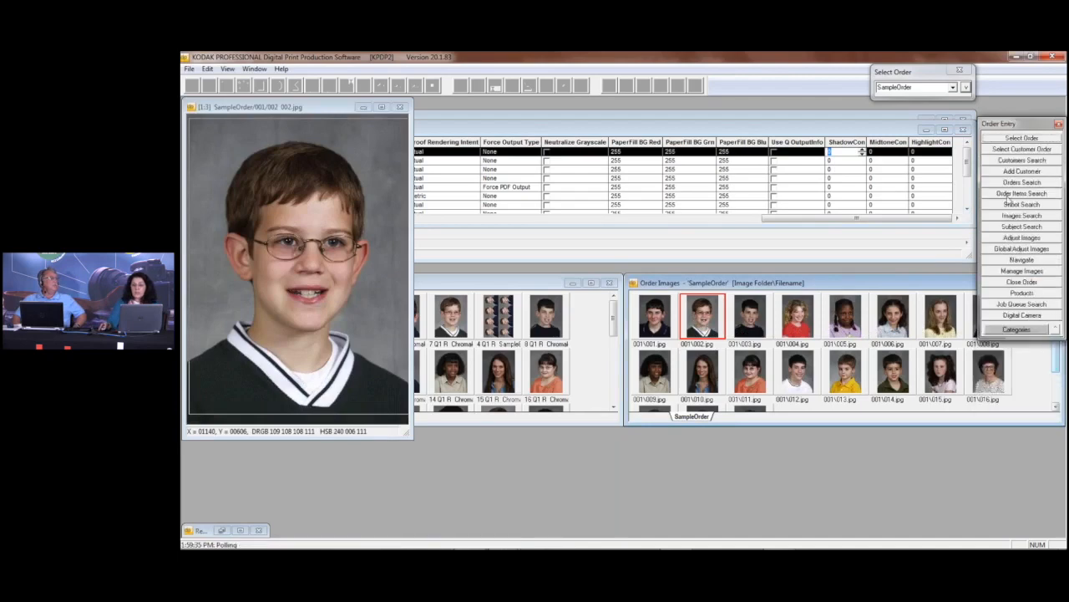
pyautogui.click(1029, 239)
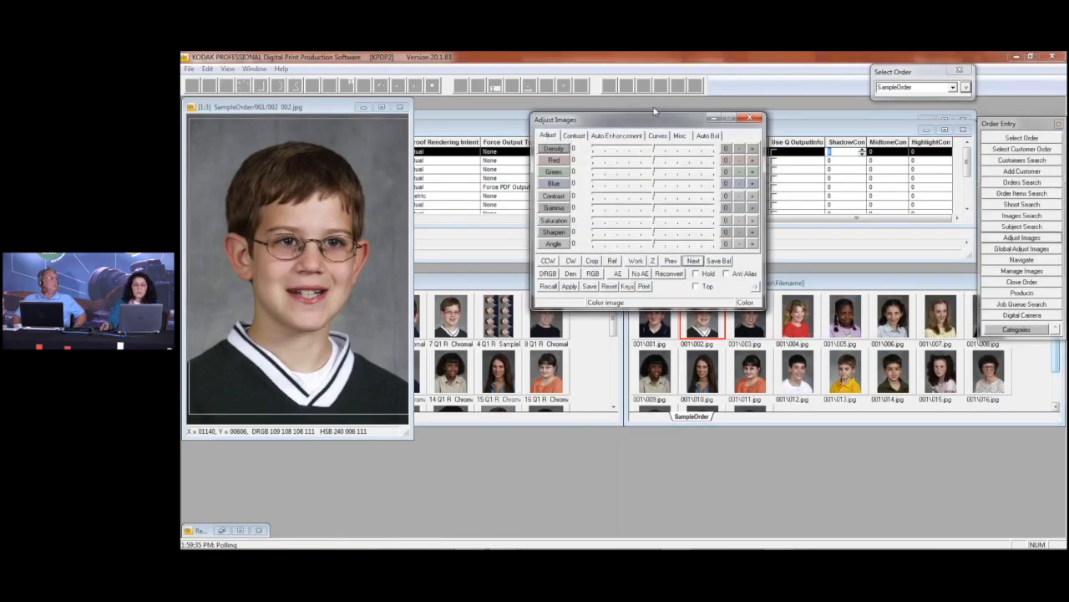
# - Raise the shadow contrast (S Con) of image 002.jpg to 25
pyautogui.click(577, 136)
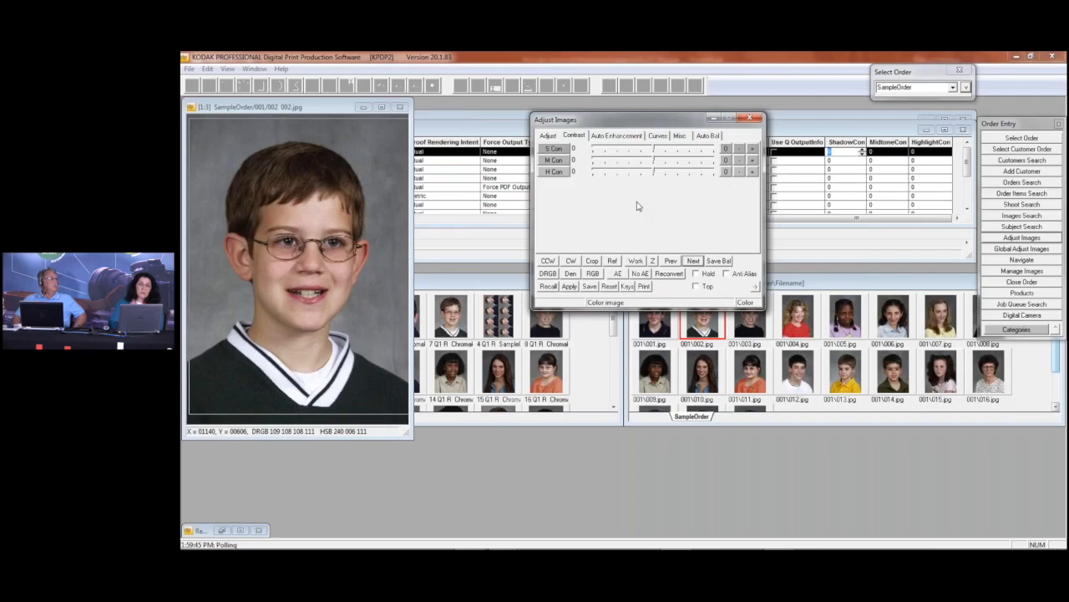
pyautogui.moveTo(654, 149)
pyautogui.mouseDown()
pyautogui.moveTo(675, 147)
pyautogui.moveTo(654, 149)
pyautogui.mouseUp()
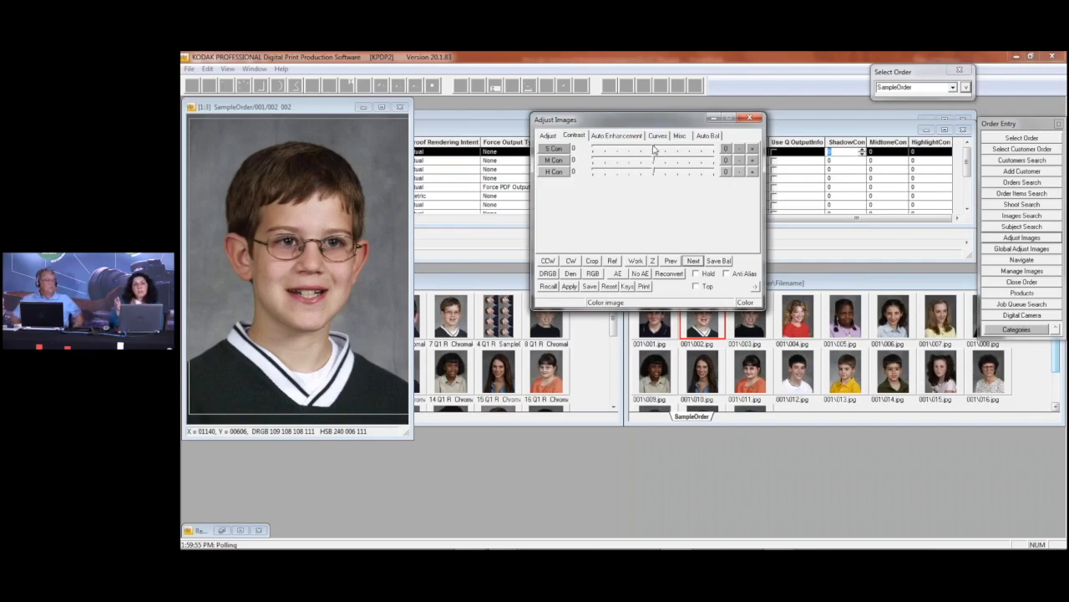
pyautogui.moveTo(655, 148); pyautogui.dragTo(676, 226)
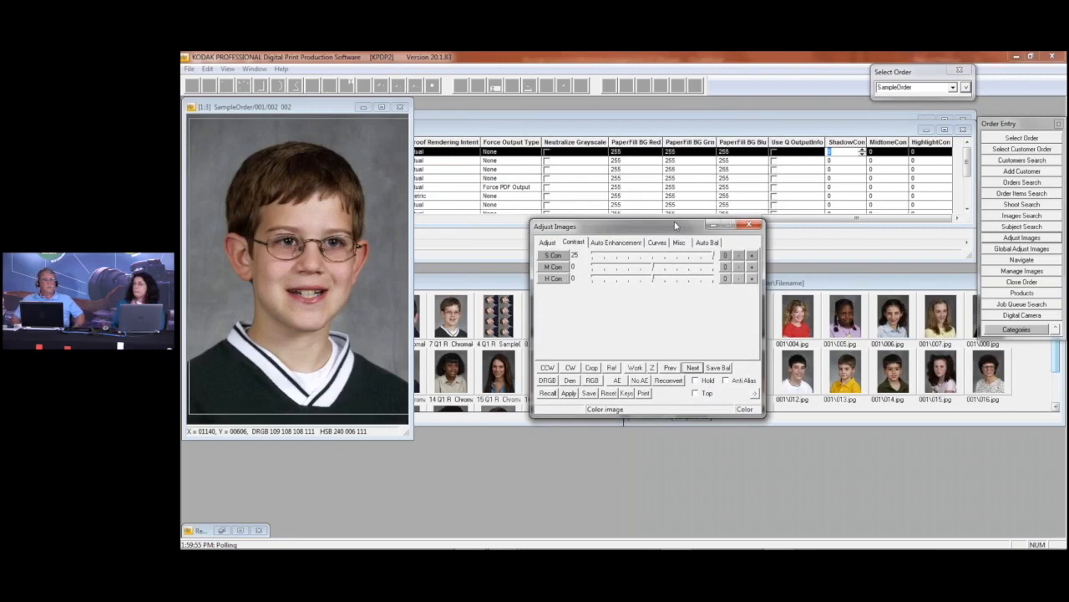